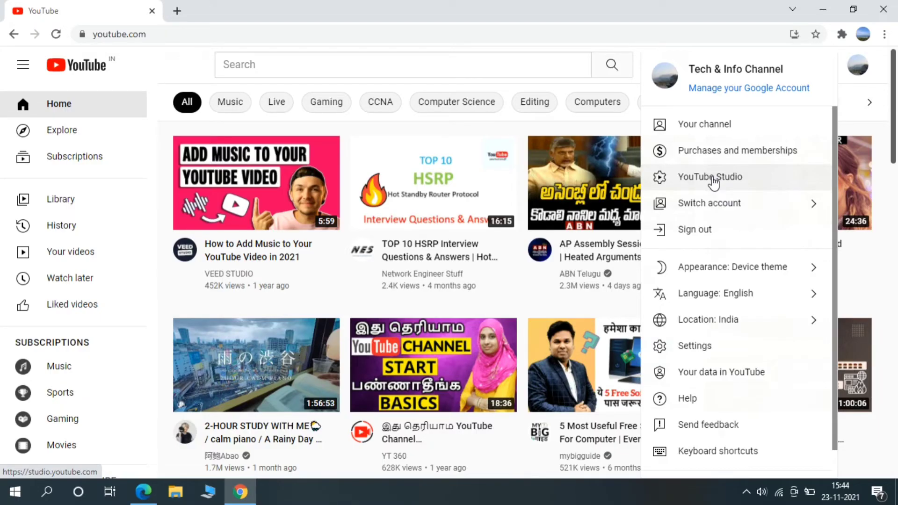
Open YouTube Studio from the profile avatar menu to reach the Channel dashboard.
{"action": "left_click", "coordinate": [712, 177]}
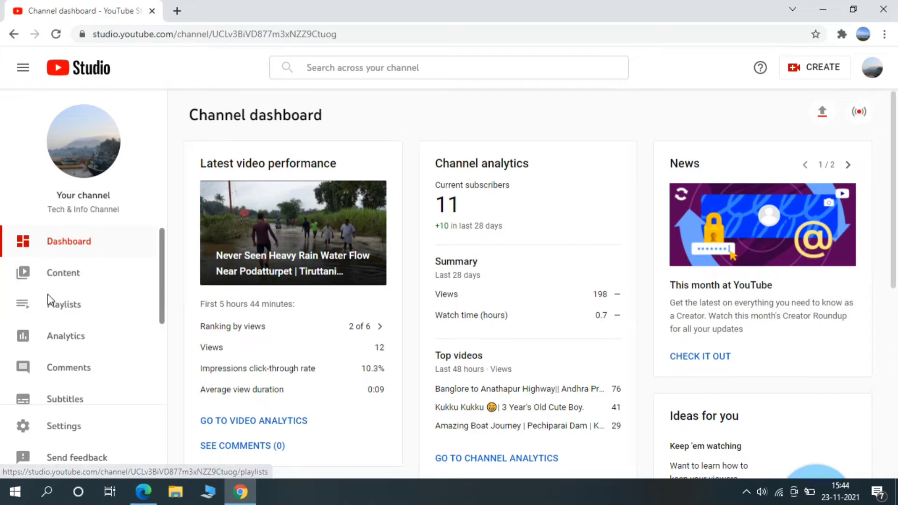
Open the details page of 'Banglore to Anathapur Highway', the last video in the Content list.
{"action": "left_click", "coordinate": [28, 280]}
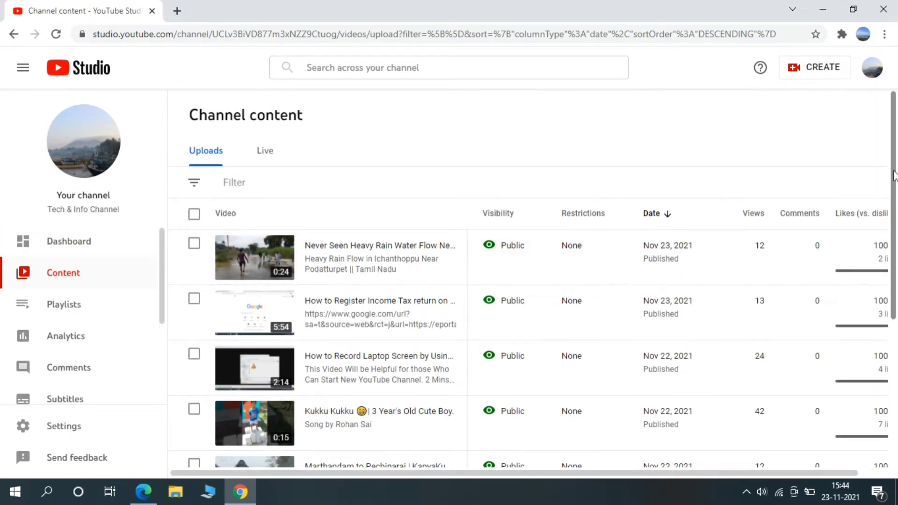
{"action": "left_click_drag", "start_coordinate": [894, 175], "coordinate": [894, 293]}
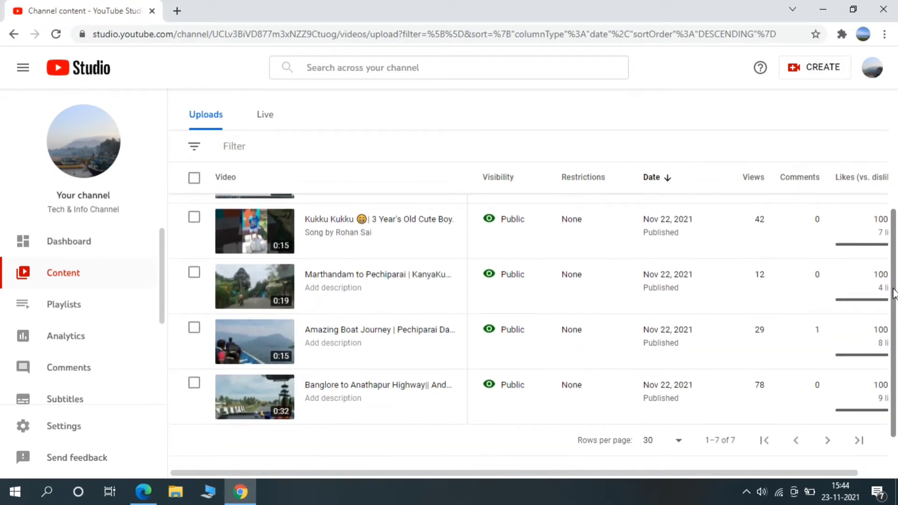
{"action": "left_click", "coordinate": [195, 383]}
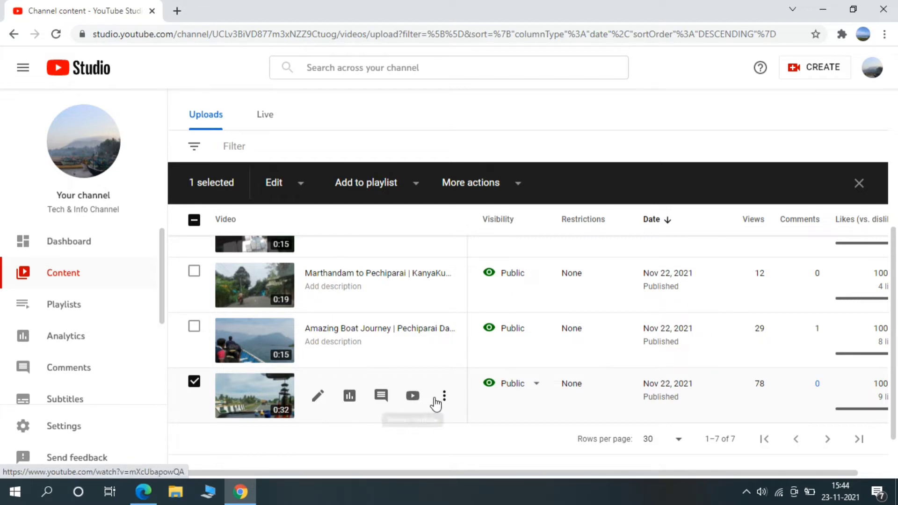
{"action": "left_click", "coordinate": [318, 399]}
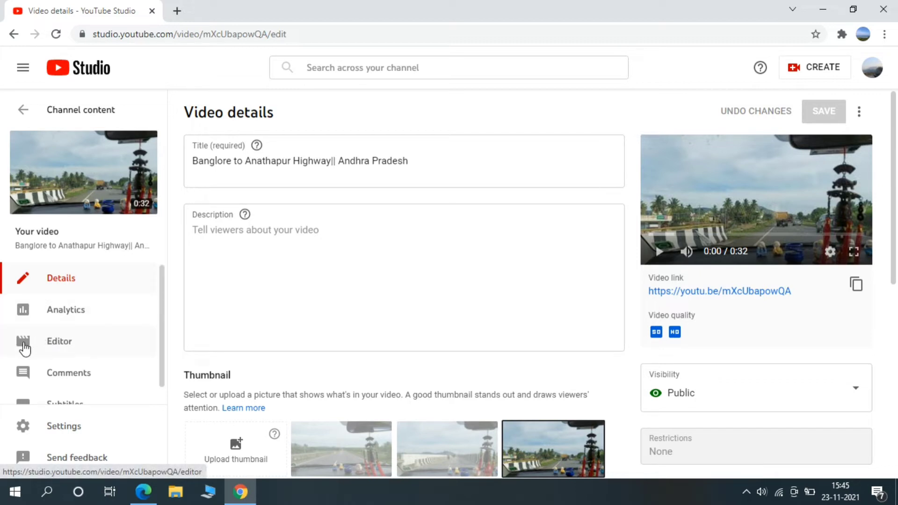
Open the highway video in the Editor and show the Free music library for its audio track.
{"action": "left_click", "coordinate": [62, 345]}
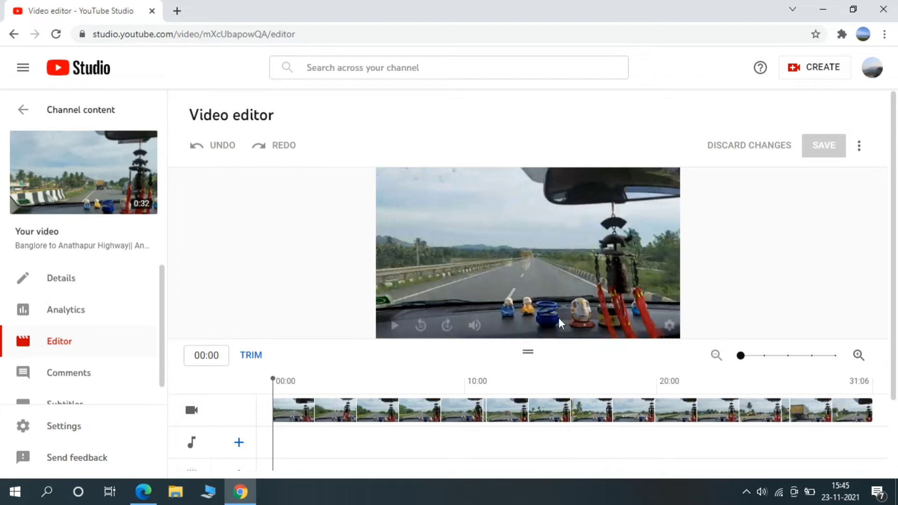
{"action": "left_click_drag", "start_coordinate": [895, 157], "coordinate": [895, 232]}
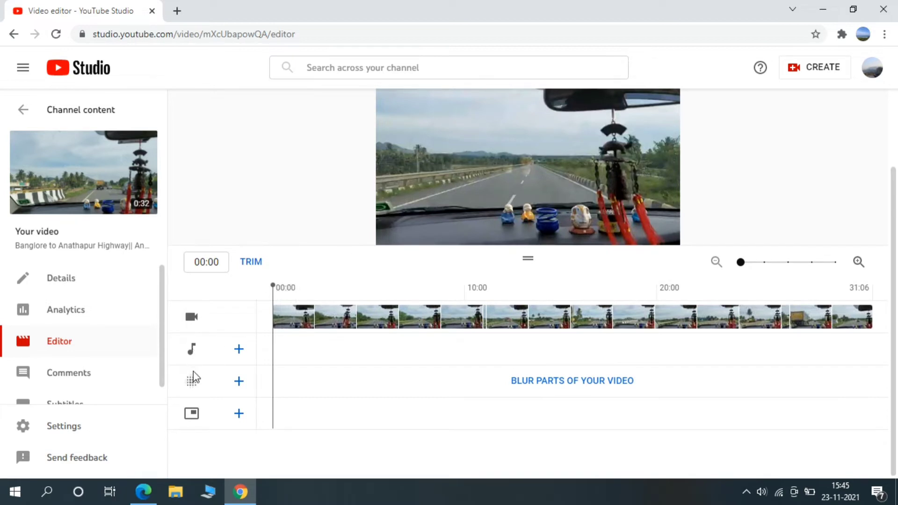
{"action": "left_click", "coordinate": [239, 351]}
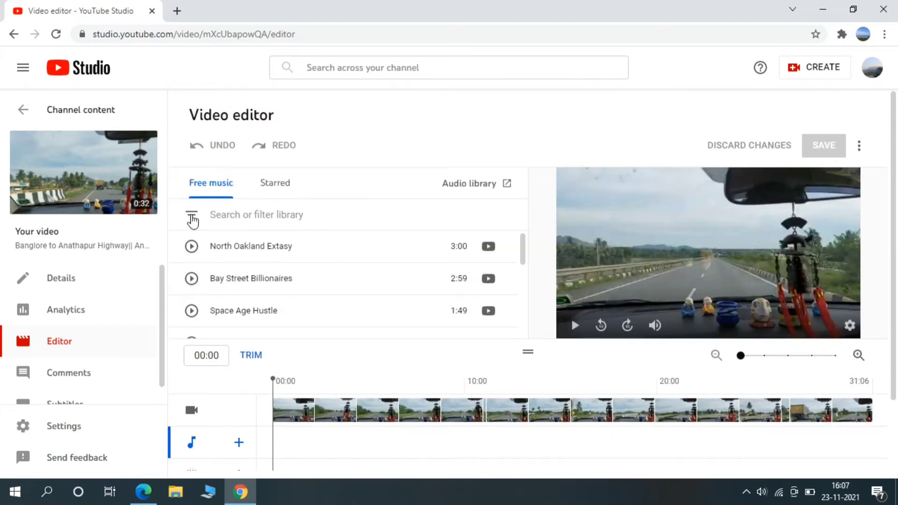
{"action": "left_click", "coordinate": [193, 219]}
{"action": "left_click", "coordinate": [243, 316]}
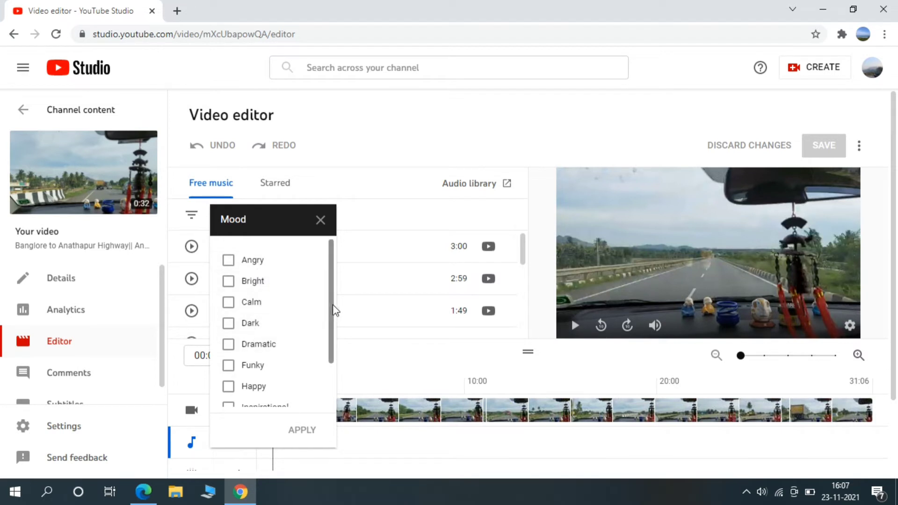
{"action": "left_click_drag", "start_coordinate": [335, 310], "coordinate": [297, 341]}
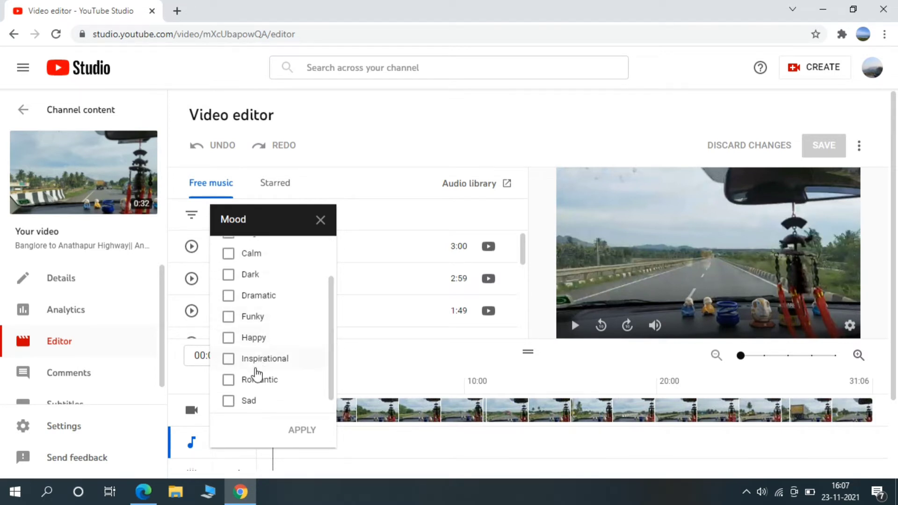
{"action": "left_click", "coordinate": [244, 381]}
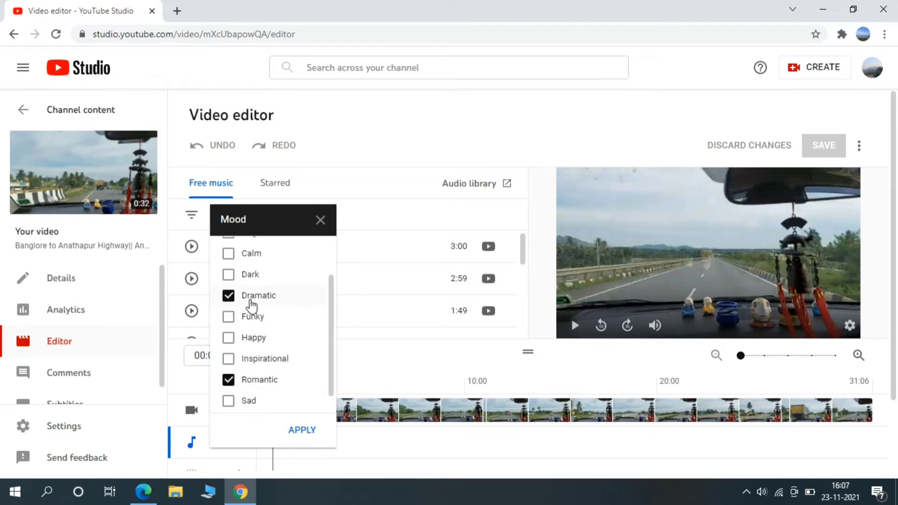
{"action": "left_click", "coordinate": [249, 297]}
{"action": "left_click", "coordinate": [259, 383]}
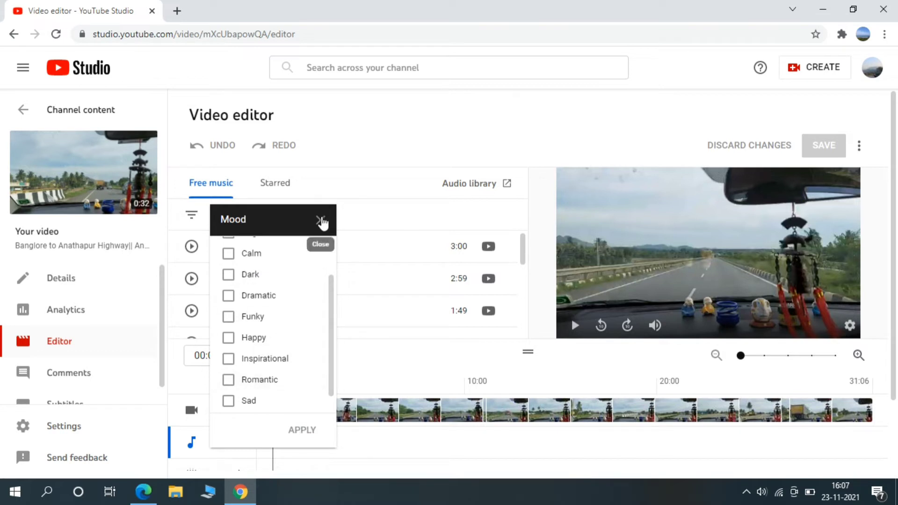
{"action": "left_click", "coordinate": [321, 220]}
{"action": "left_click", "coordinate": [297, 219]}
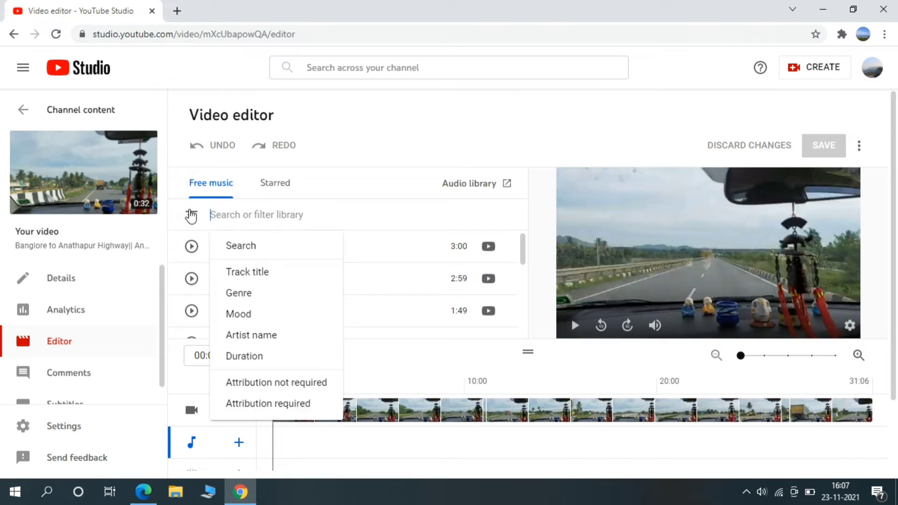
{"action": "left_click", "coordinate": [247, 359]}
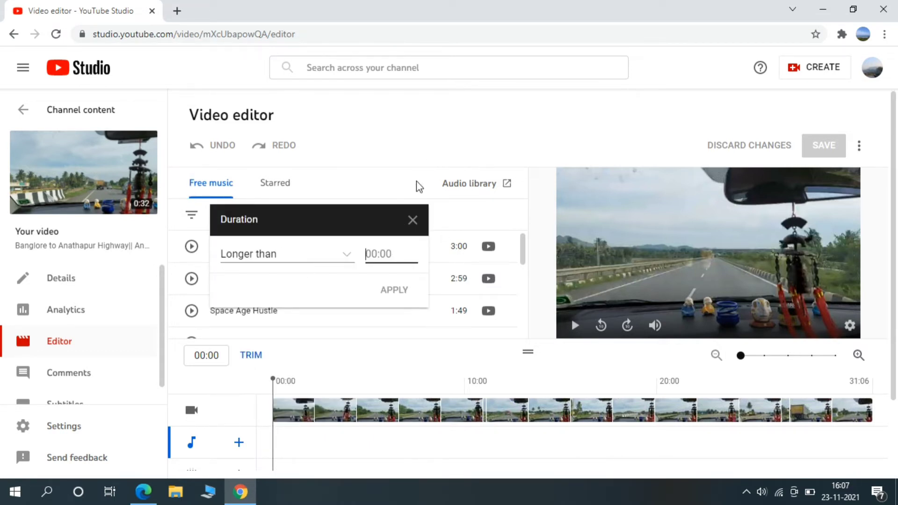
{"action": "left_click", "coordinate": [411, 229]}
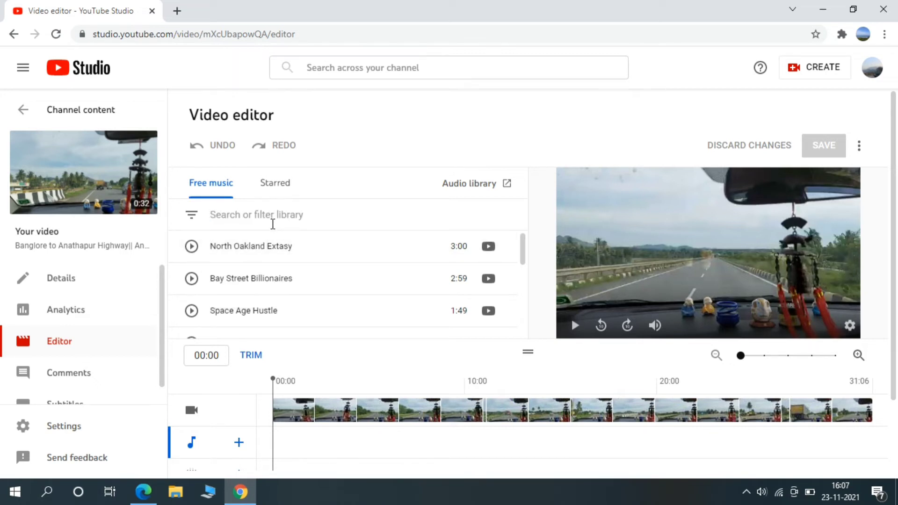
Filter the music library to 'caballero' and preview the Caballero (2:33) track.
{"action": "left_click", "coordinate": [273, 224]}
{"action": "type", "text": "cab"}
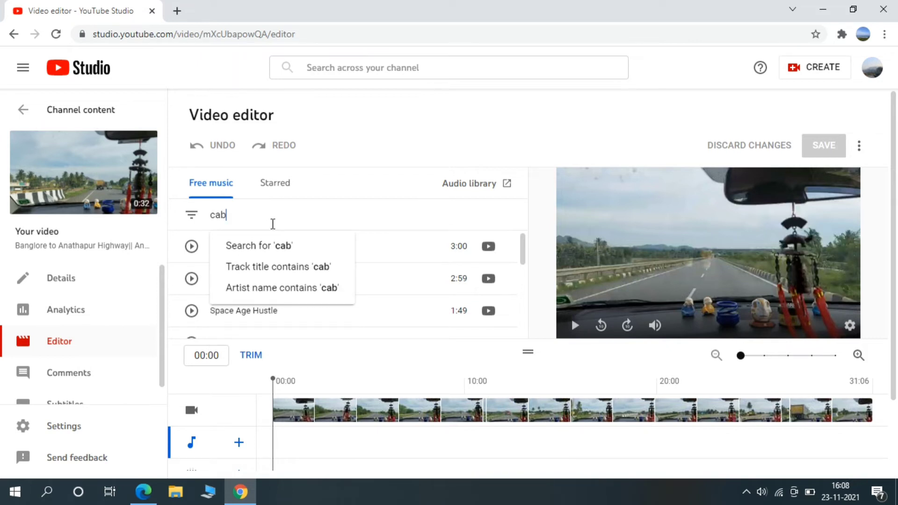
{"action": "type", "text": "all"}
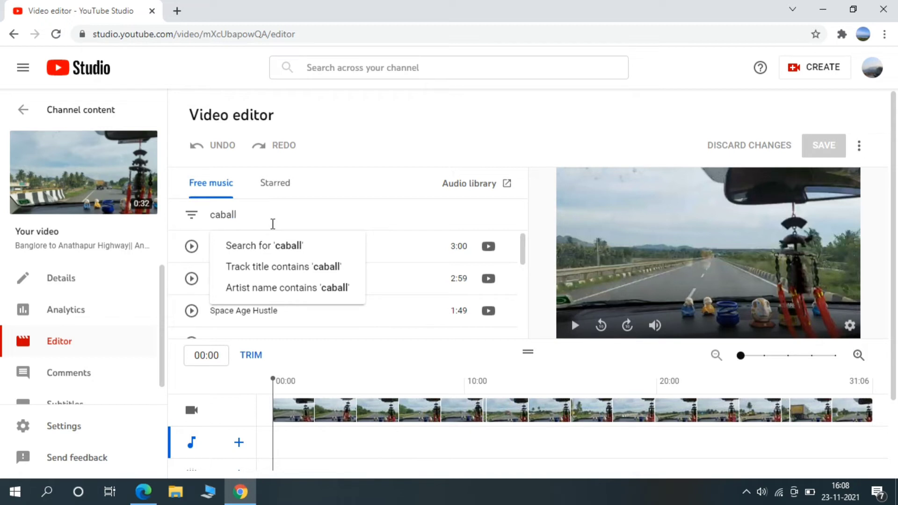
{"action": "type", "text": "ero"}
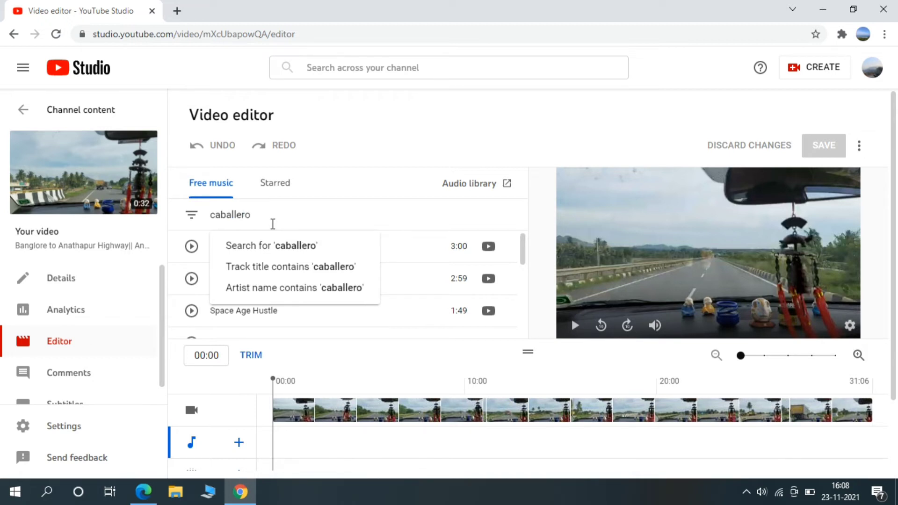
{"action": "left_click", "coordinate": [279, 248]}
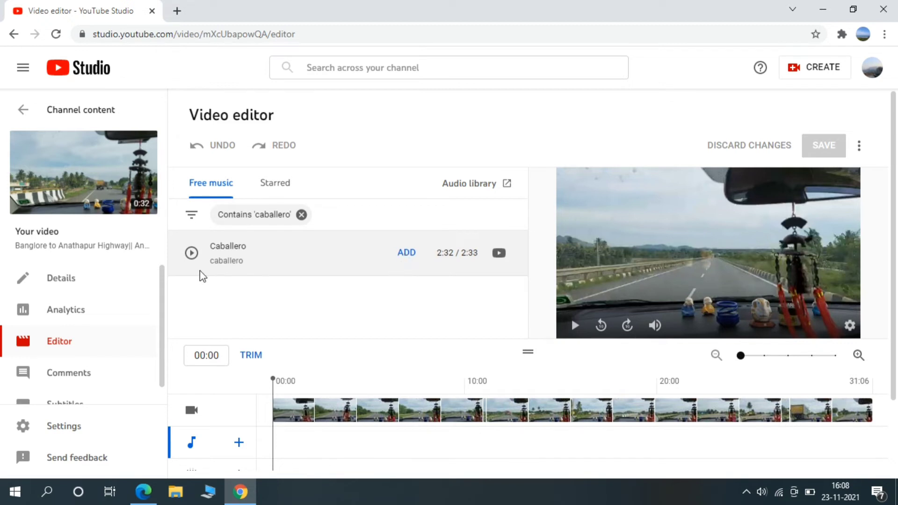
{"action": "left_click", "coordinate": [191, 253]}
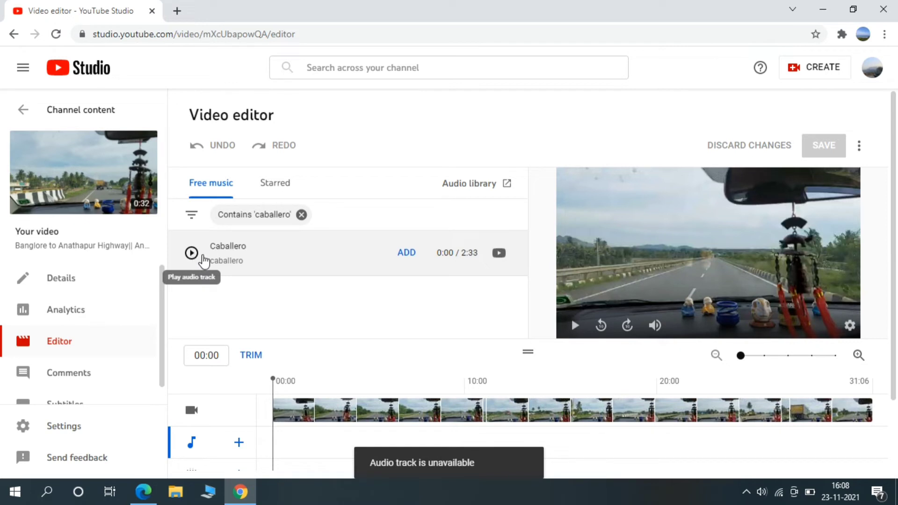
{"action": "left_click", "coordinate": [192, 254]}
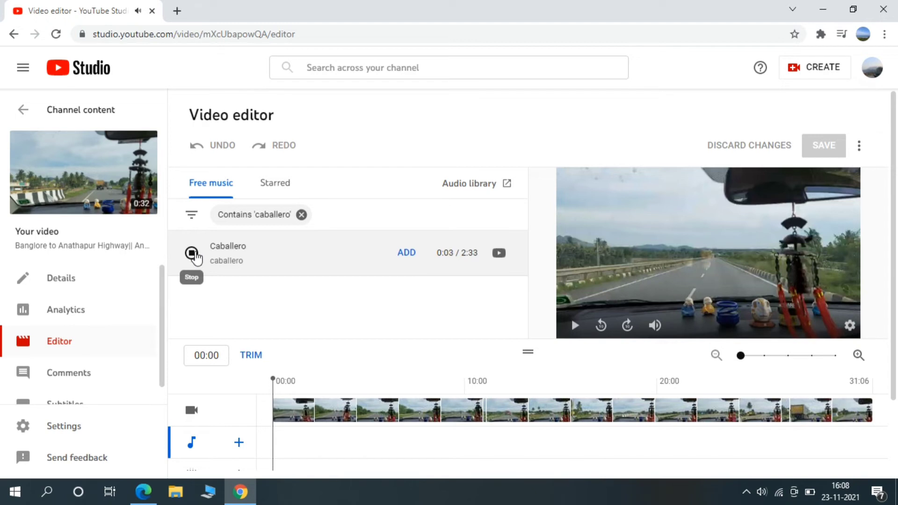
{"action": "left_click", "coordinate": [193, 254]}
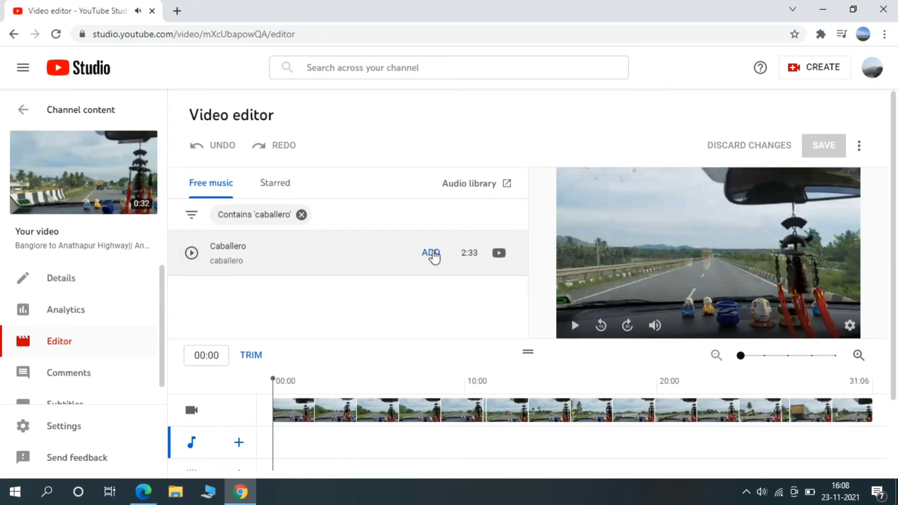
Add Caballero to the audio timeline across the full 31:06 and play back the edit.
{"action": "left_click", "coordinate": [432, 254]}
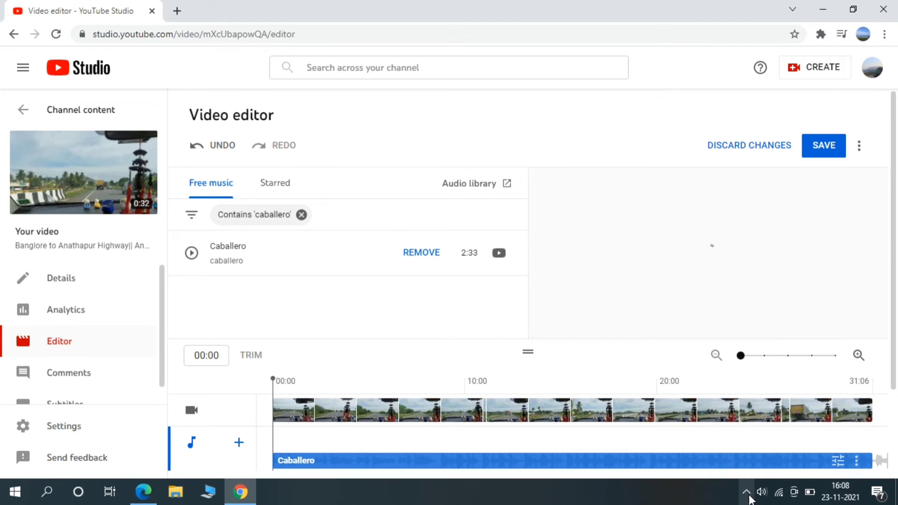
{"action": "left_click", "coordinate": [747, 494]}
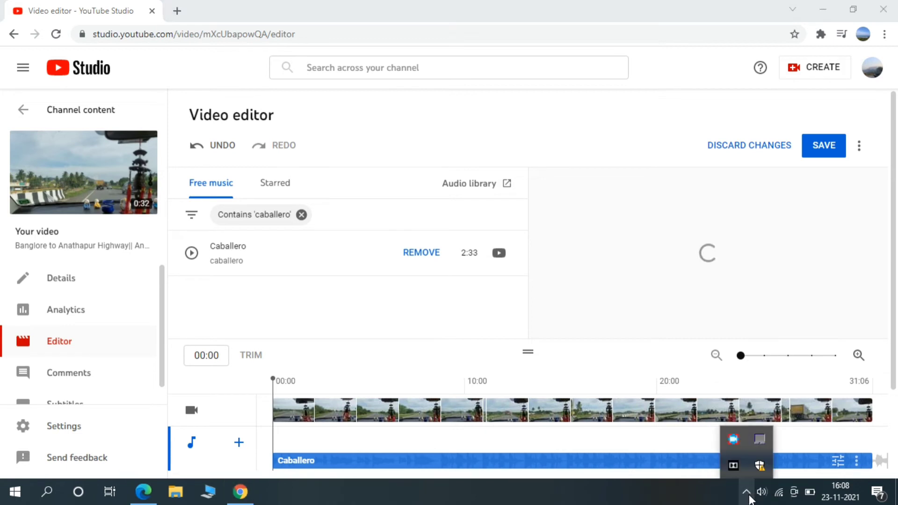
{"action": "right_click", "coordinate": [735, 438]}
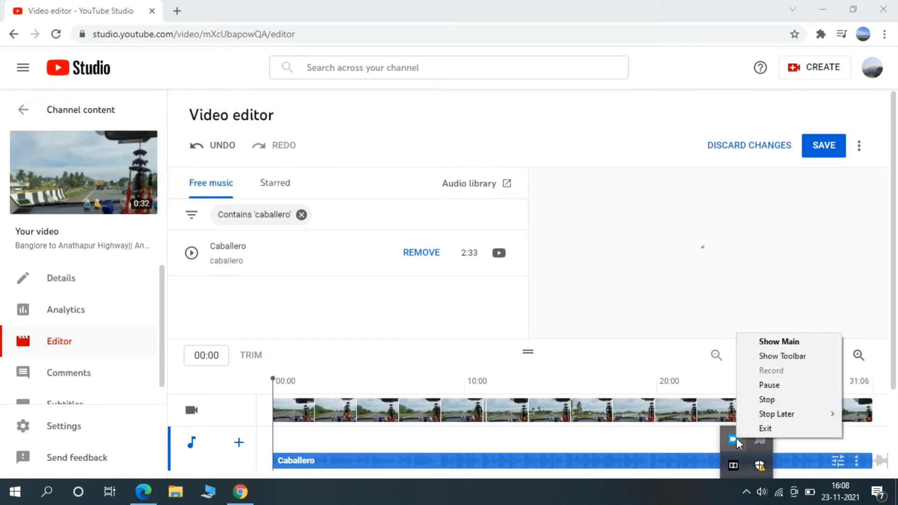
{"action": "left_click", "coordinate": [768, 389]}
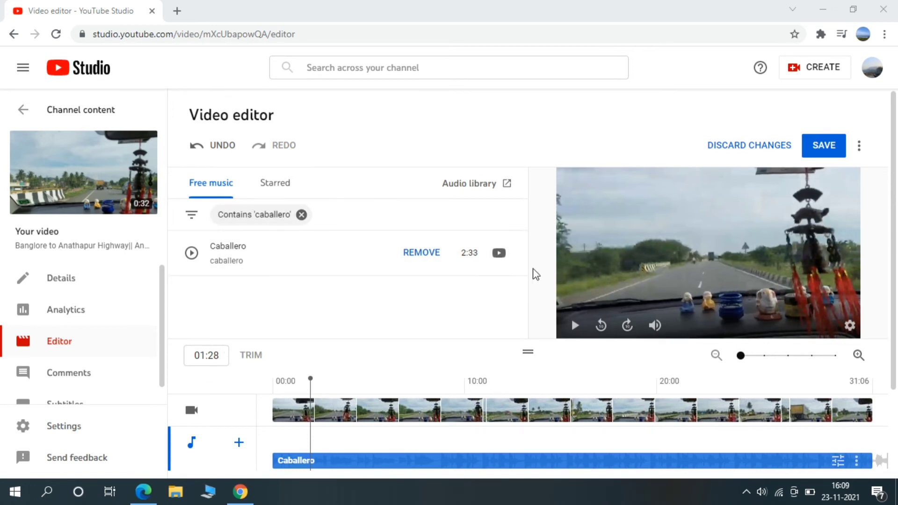
{"action": "left_click", "coordinate": [575, 326]}
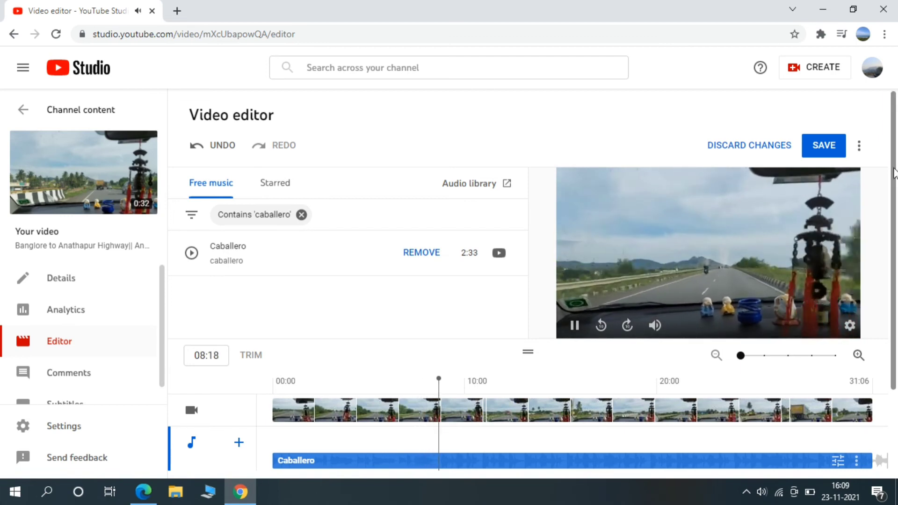
Save the editor changes and confirm in the Save changes? dialog.
{"action": "scroll", "coordinate": [894, 173], "scroll_direction": "down", "scroll_amount": 2}
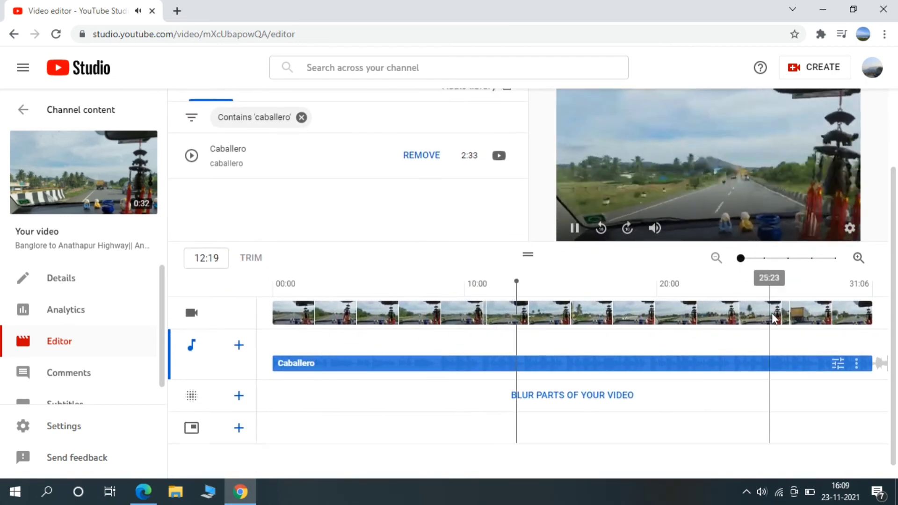
{"action": "scroll", "coordinate": [895, 252], "scroll_direction": "up", "scroll_amount": 2}
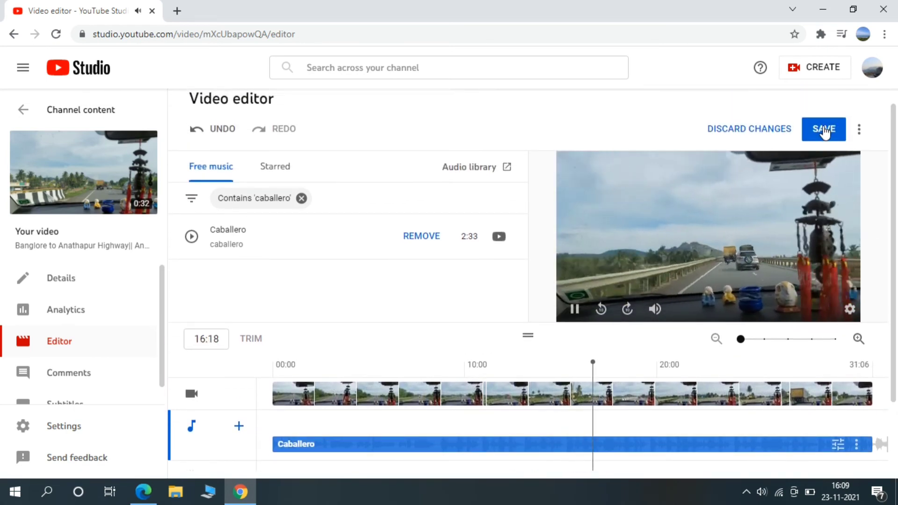
{"action": "left_click", "coordinate": [825, 133]}
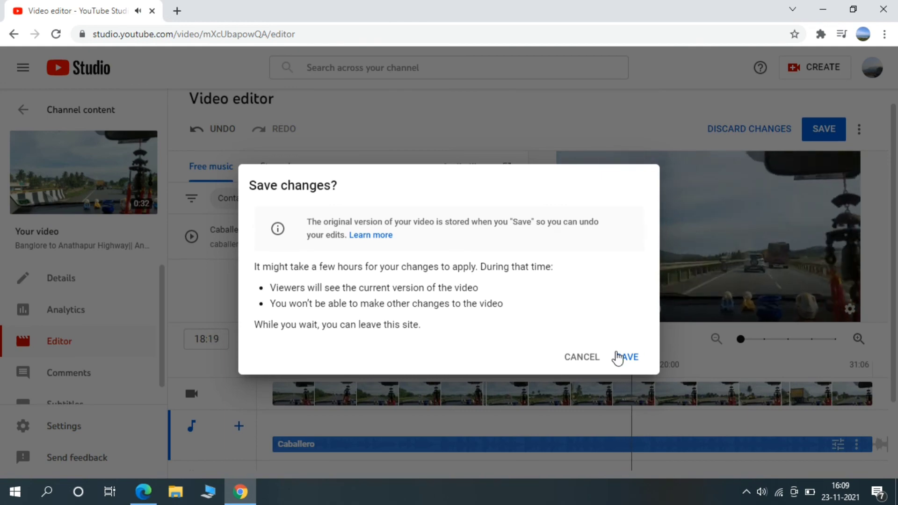
{"action": "left_click", "coordinate": [625, 360]}
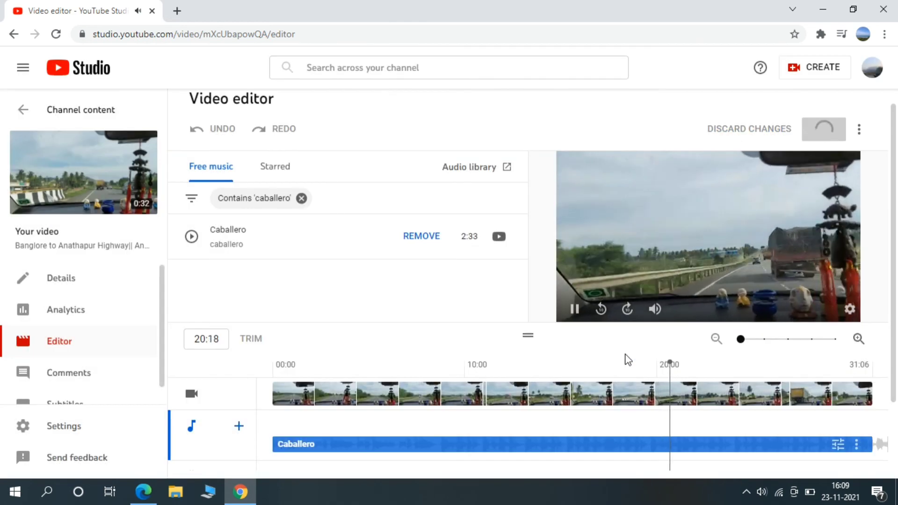